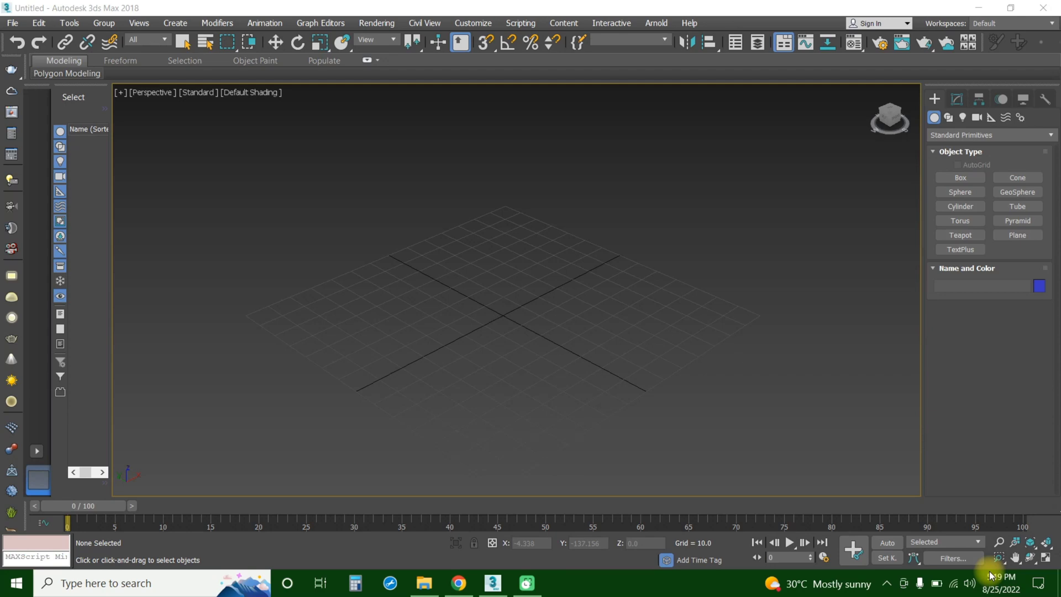
# - Draw a box primitive in the viewport by dragging its base and raising its height
pyautogui.click(981, 181)
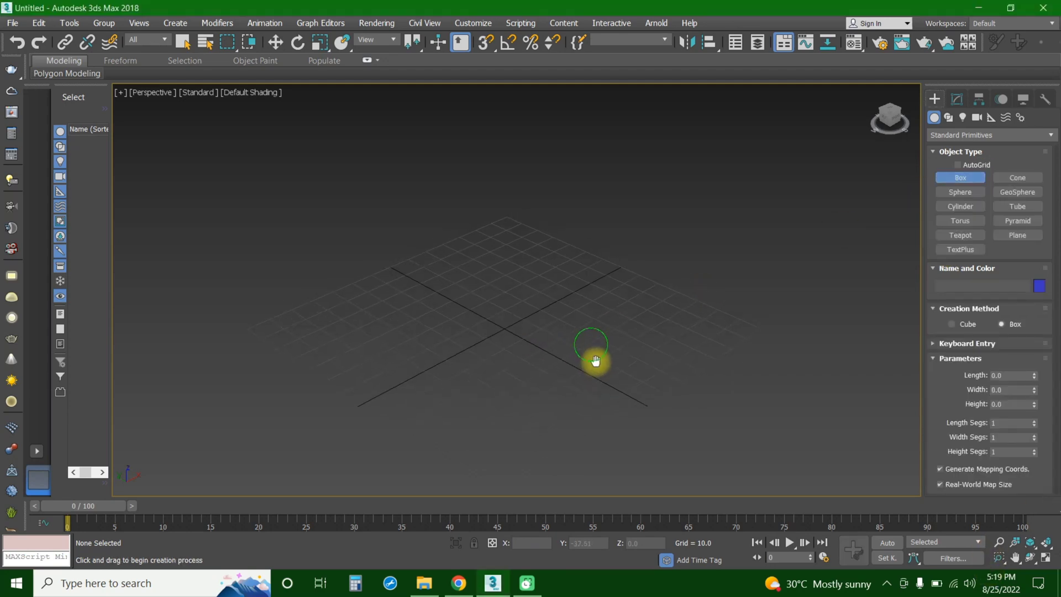
pyautogui.moveTo(507, 413); pyautogui.dragTo(500, 343)
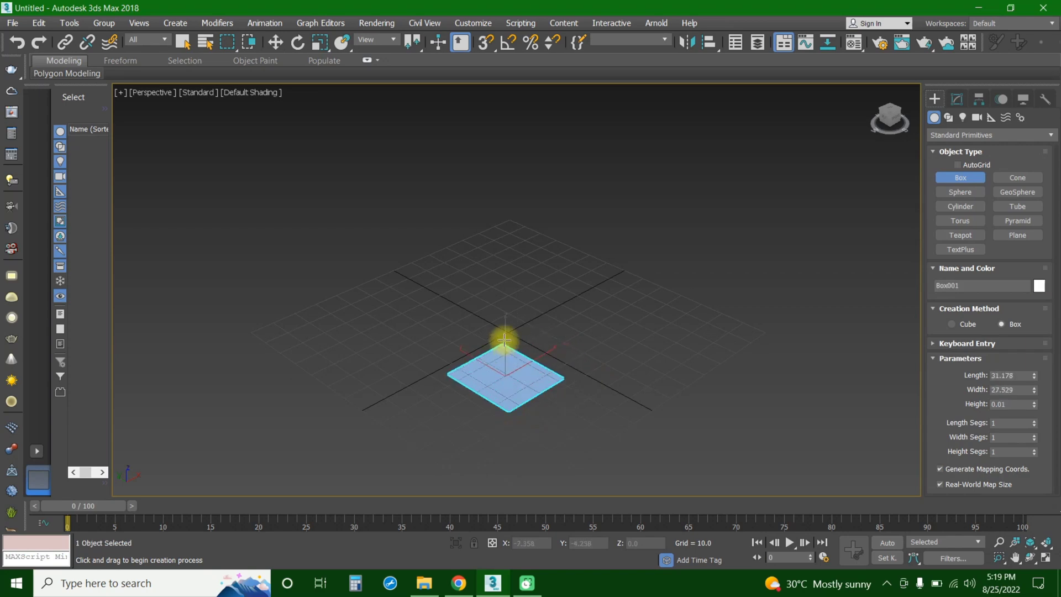
pyautogui.click(501, 235)
pyautogui.click(502, 194)
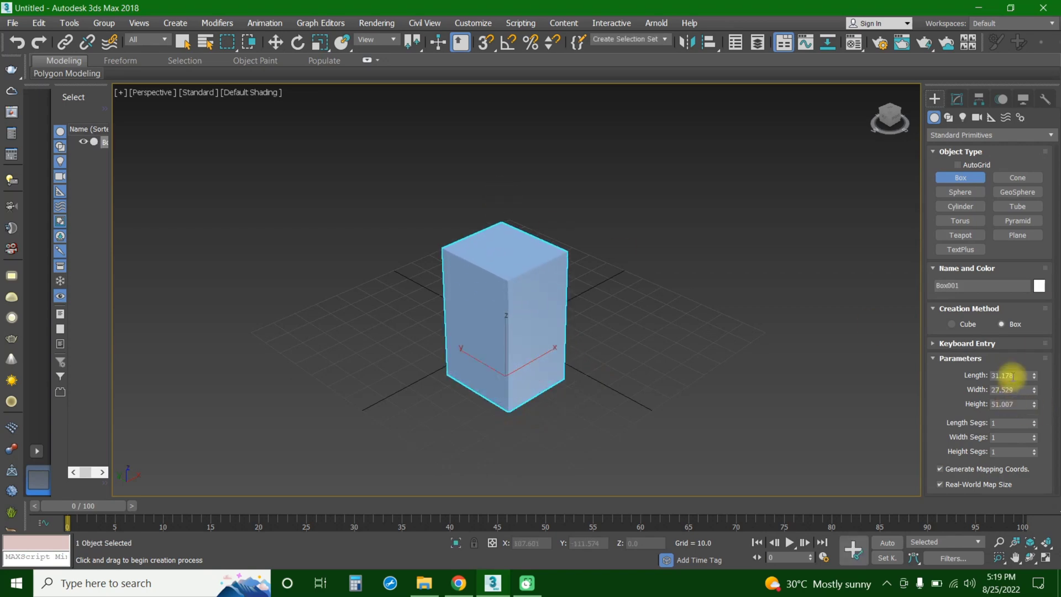
# - Size the box to length 30, width 30, height 100, with 12 length, width and height segments
pyautogui.click(1017, 375)
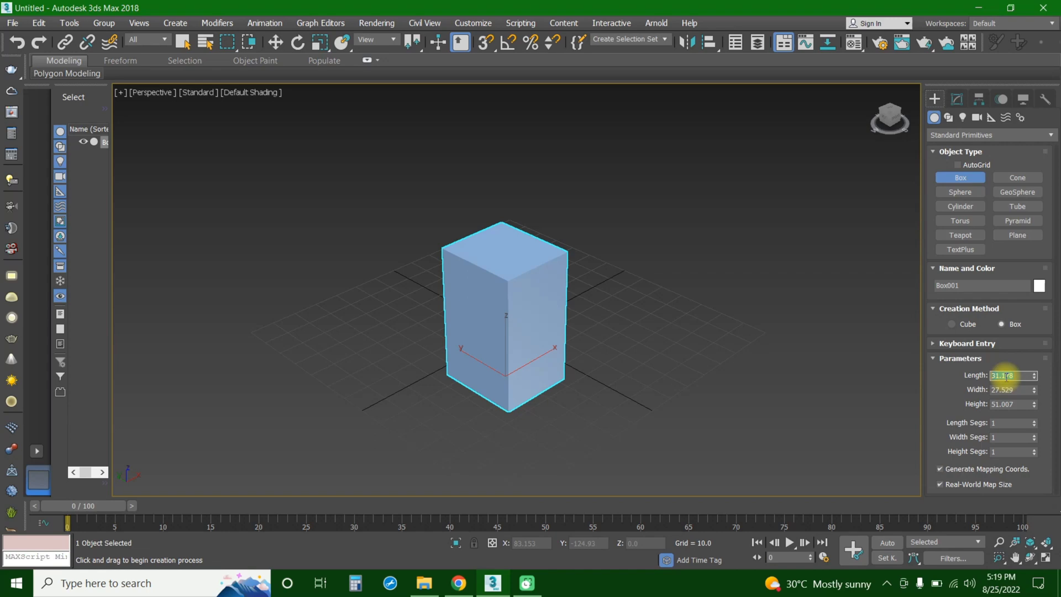
pyautogui.press('Tab')
pyautogui.write('3')
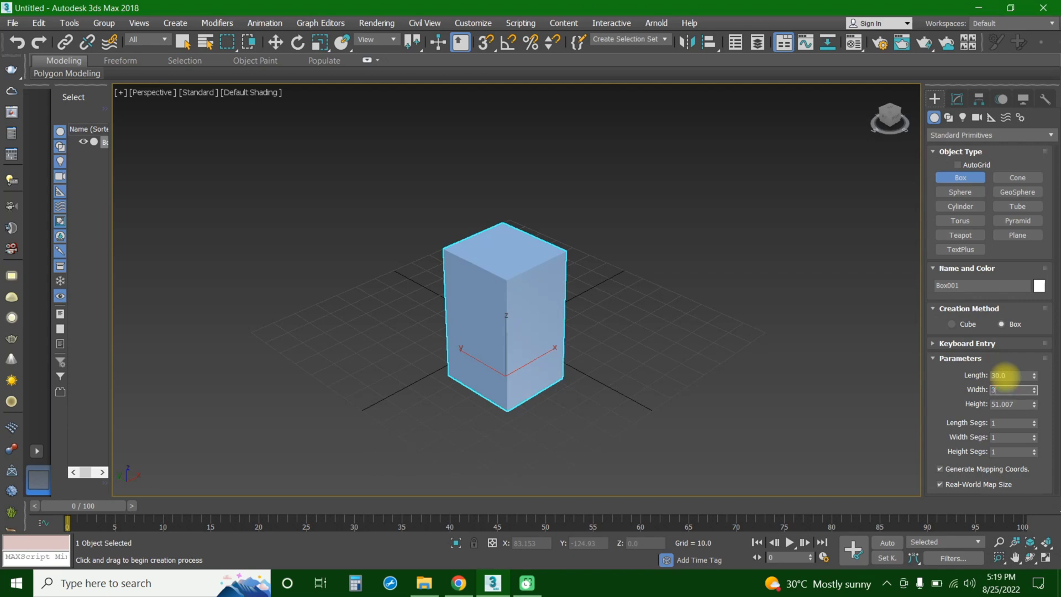
pyautogui.write('0')
pyautogui.press('Tab')
pyautogui.write('100')
pyautogui.press('Return')
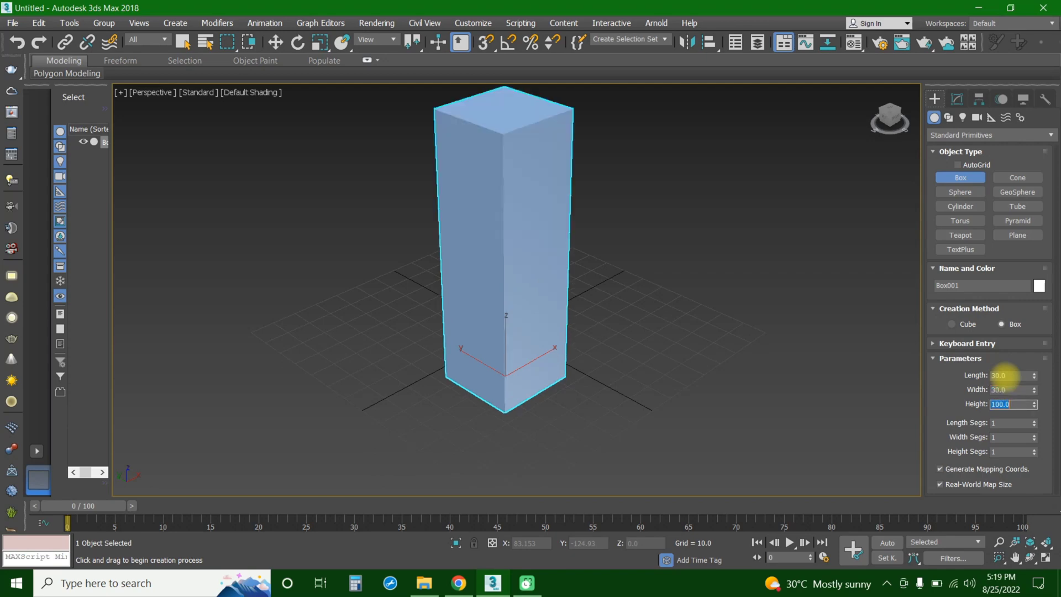
pyautogui.scroll(-3, 594, 329)
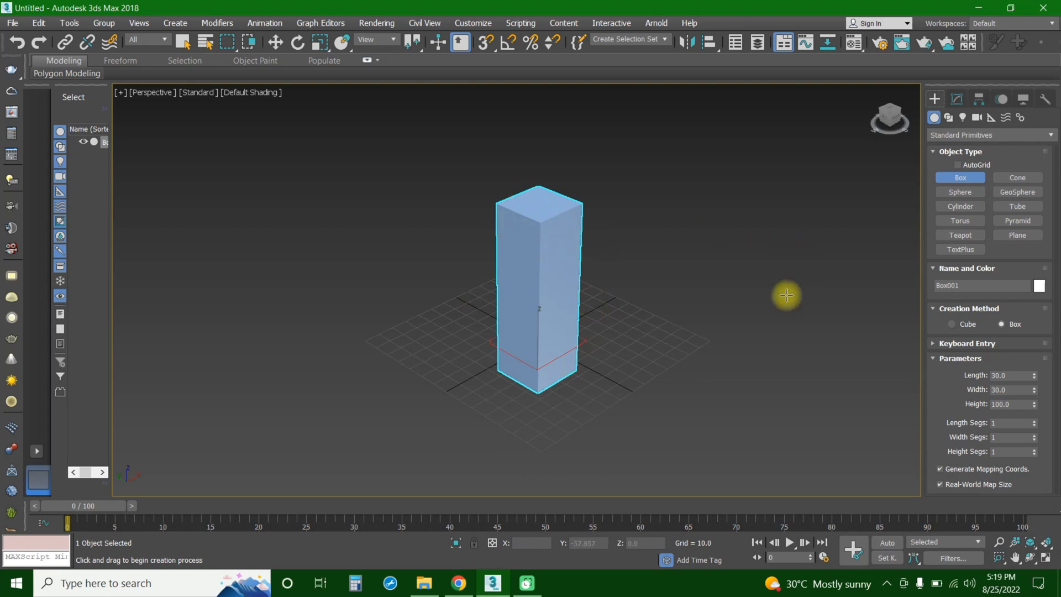
pyautogui.click(1005, 422)
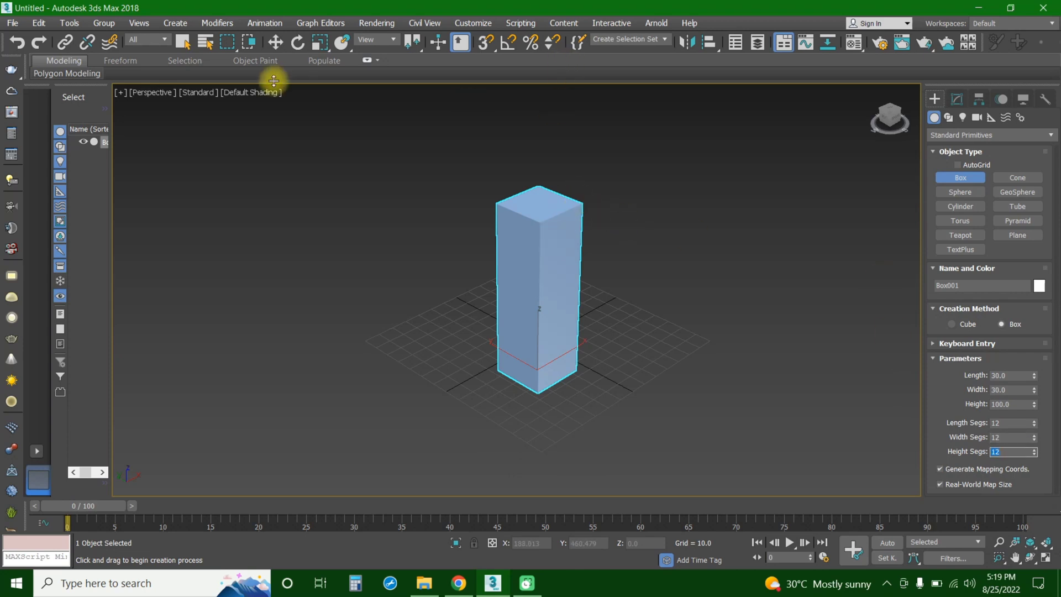
# - Switch the perspective viewport to Edged Faces to reveal the box's 12-segment grid
pyautogui.click(260, 94)
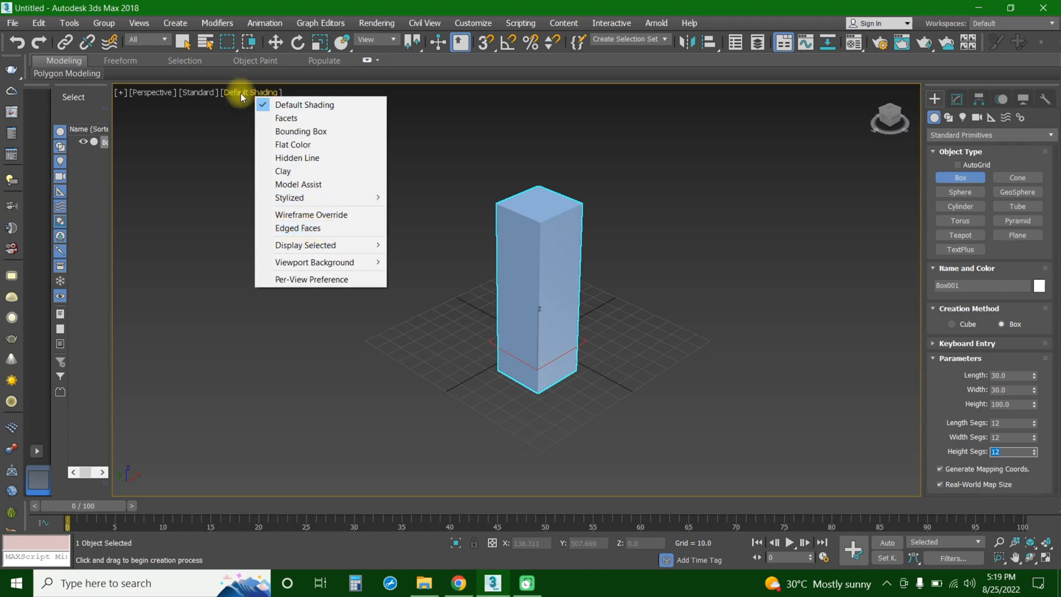
pyautogui.click(316, 231)
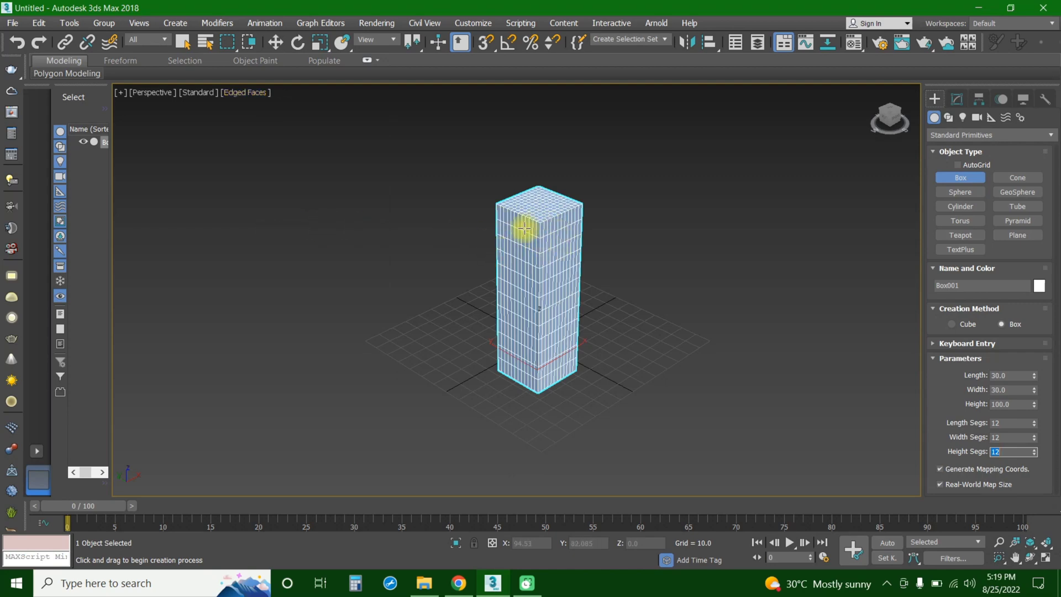
pyautogui.scroll(4, 503, 237)
pyautogui.scroll(-6, 556, 243)
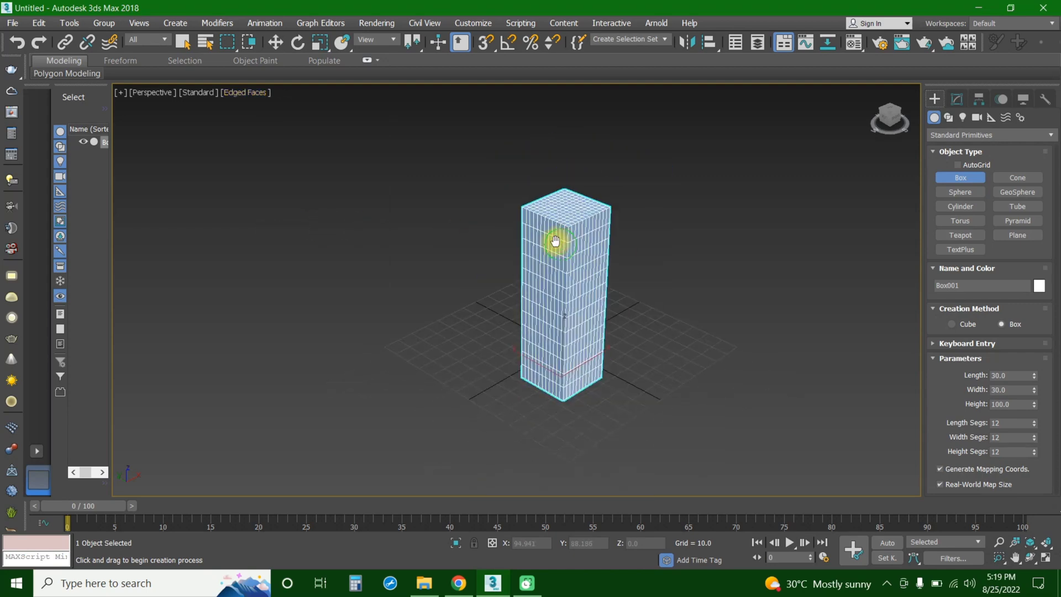
pyautogui.scroll(2, 561, 251)
pyautogui.scroll(-2, 550, 309)
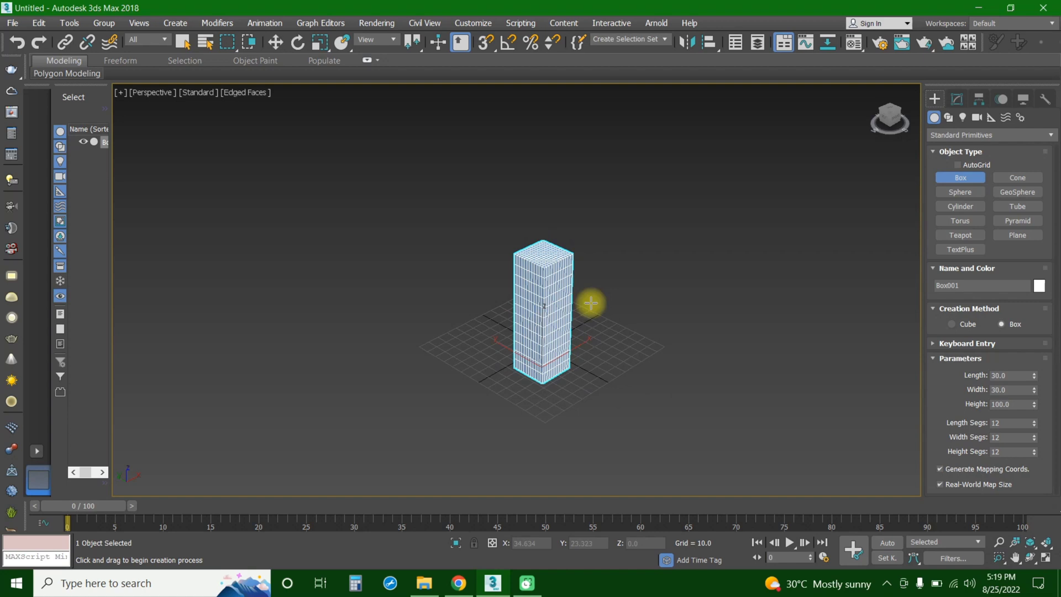
# - Apply a Twist modifier to Box001 from the Modify panel's Modifier List
pyautogui.click(957, 99)
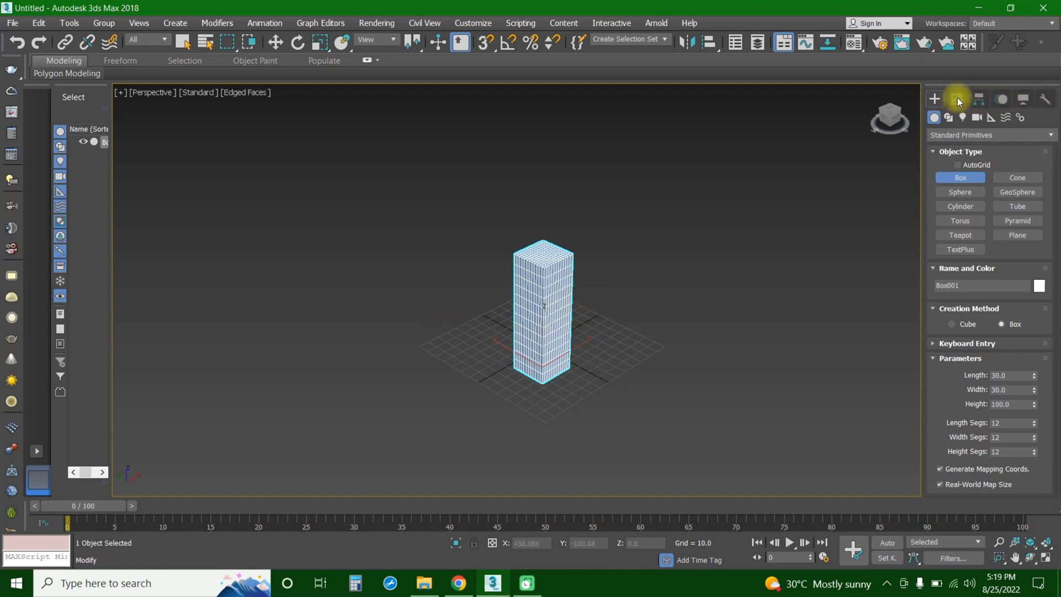
pyautogui.click(954, 140)
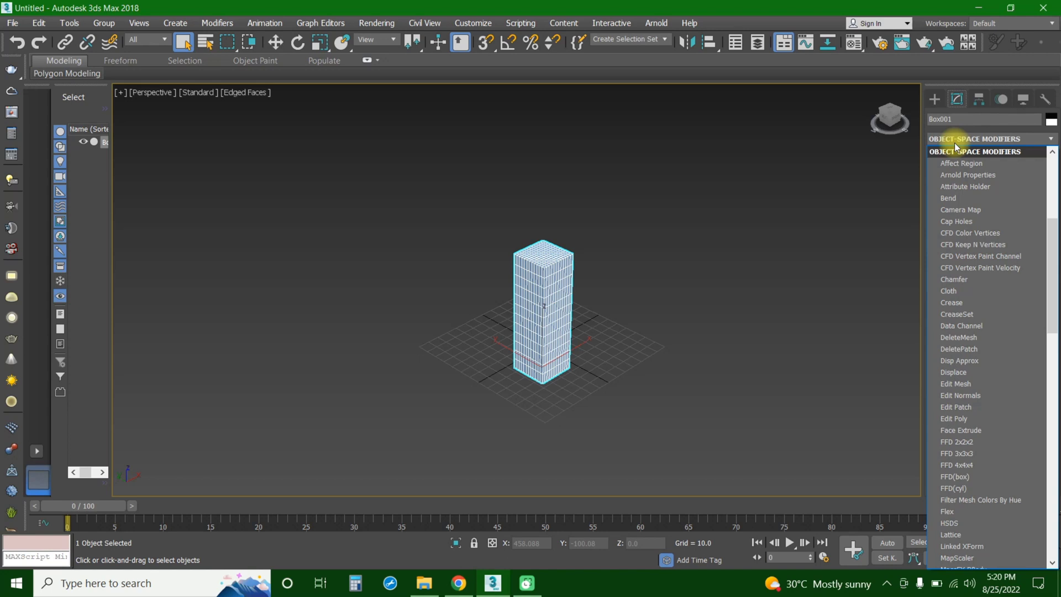
pyautogui.press('t')
pyautogui.press('w')
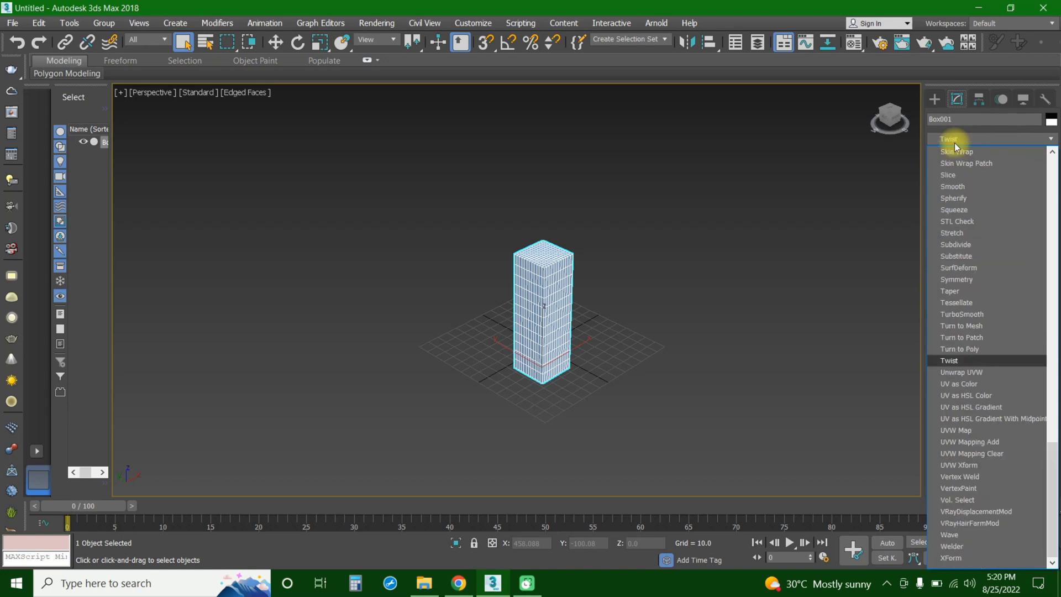
pyautogui.press('Return')
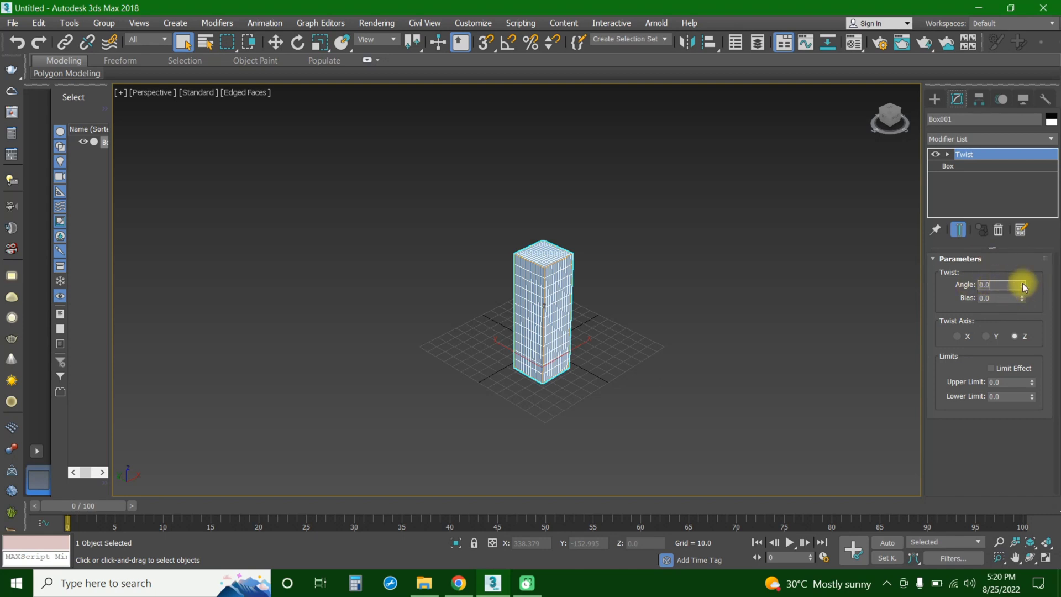
# - Raise the Twist angle to 100 degrees about Z, orbiting to check the result
pyautogui.moveTo(1023, 285); pyautogui.dragTo(1035, 182)
pyautogui.keyDown('alt'); pyautogui.moveTo(599, 313); pyautogui.dragTo(504, 283, button='middle'); pyautogui.keyUp('alt')
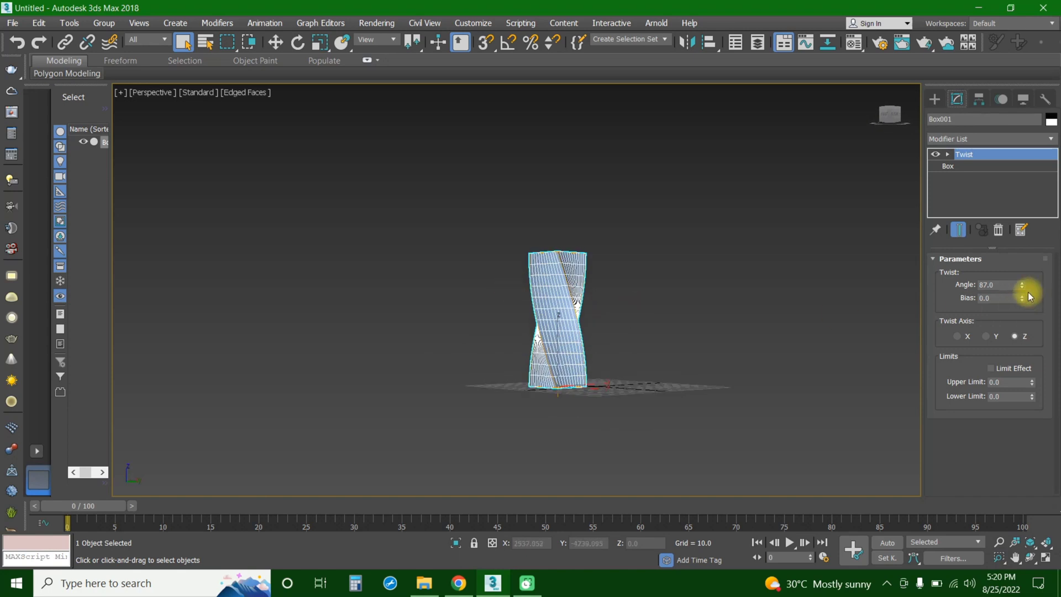
pyautogui.moveTo(1023, 286); pyautogui.dragTo(1009, 267)
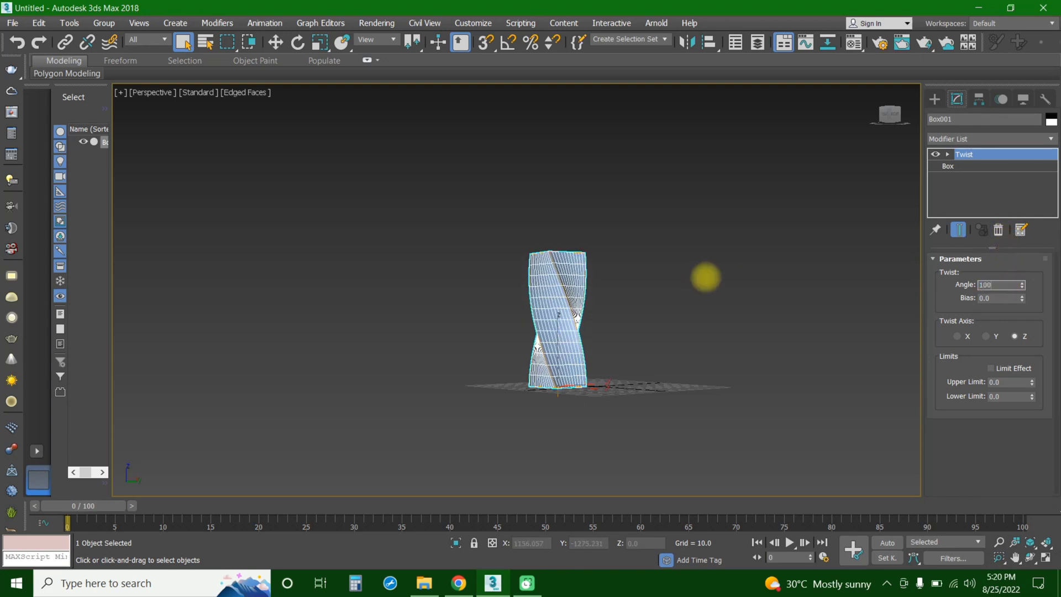
pyautogui.keyDown('alt'); pyautogui.moveTo(680, 311); pyautogui.dragTo(665, 373, button='middle'); pyautogui.keyUp('alt')
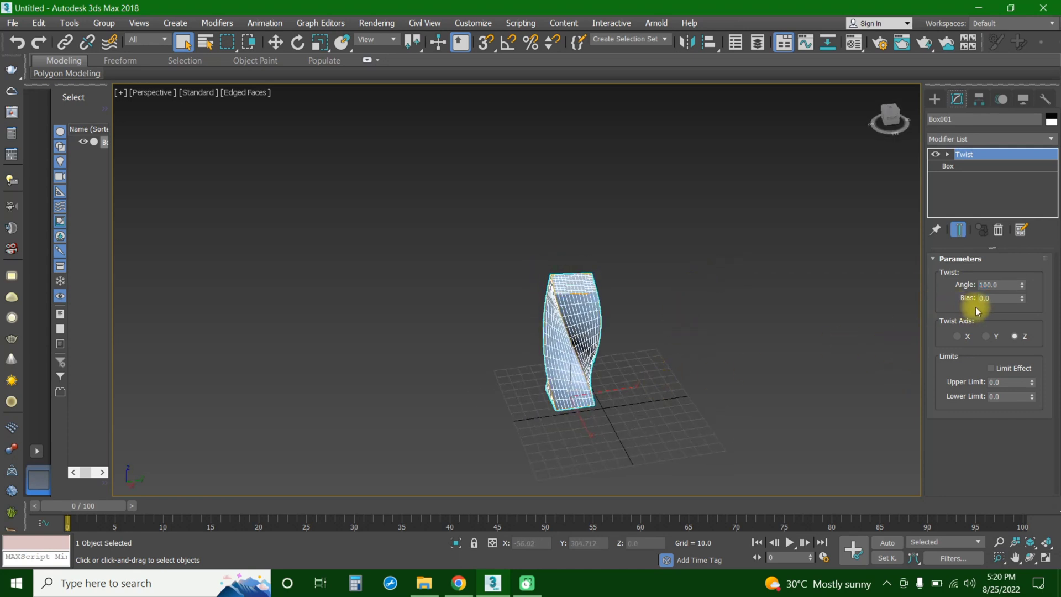
# - Try several Twist bias values, such as 14, then reset bias to 0
pyautogui.moveTo(1022, 294)
pyautogui.mouseDown()
pyautogui.moveTo(1019, 190)
pyautogui.moveTo(1006, 279)
pyautogui.mouseUp()
pyautogui.keyDown('alt'); pyautogui.moveTo(683, 347); pyautogui.dragTo(642, 345, button='middle'); pyautogui.keyUp('alt')
pyautogui.scroll(3, 575, 336)
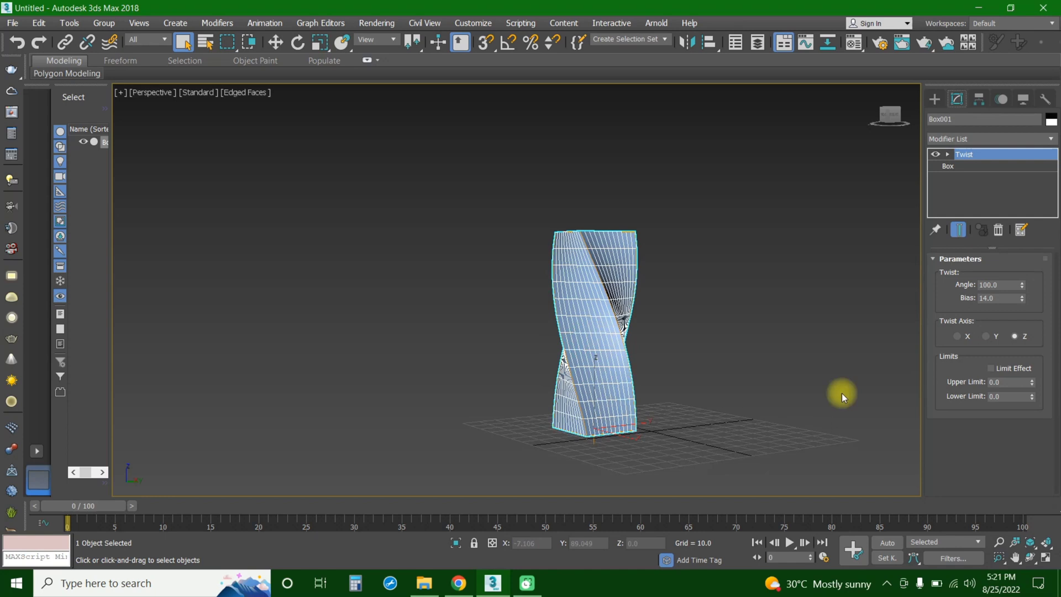
pyautogui.moveTo(1022, 298); pyautogui.dragTo(985, 274)
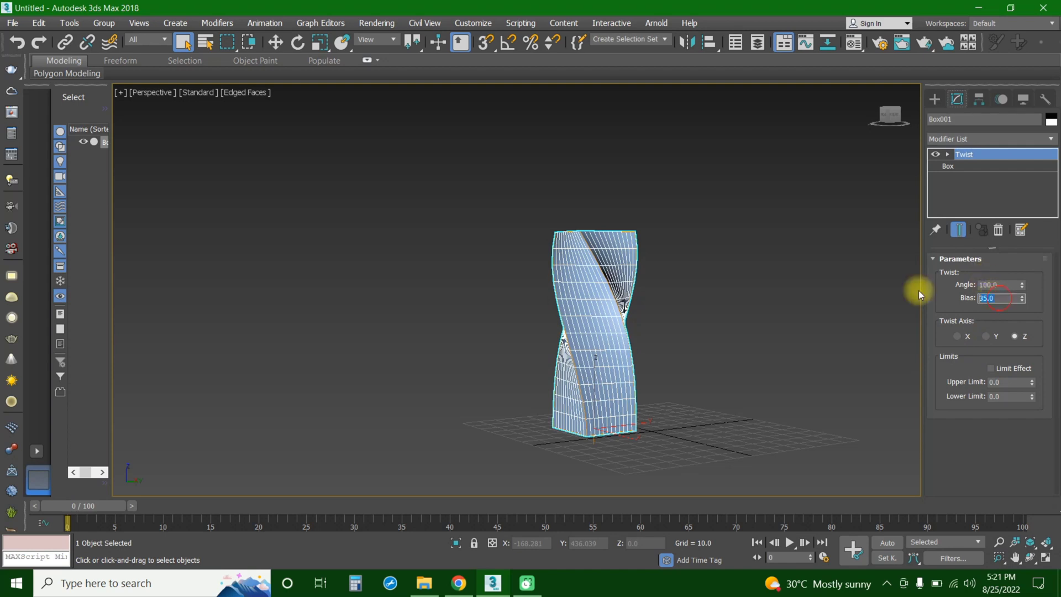
pyautogui.write('0')
pyautogui.press('Return')
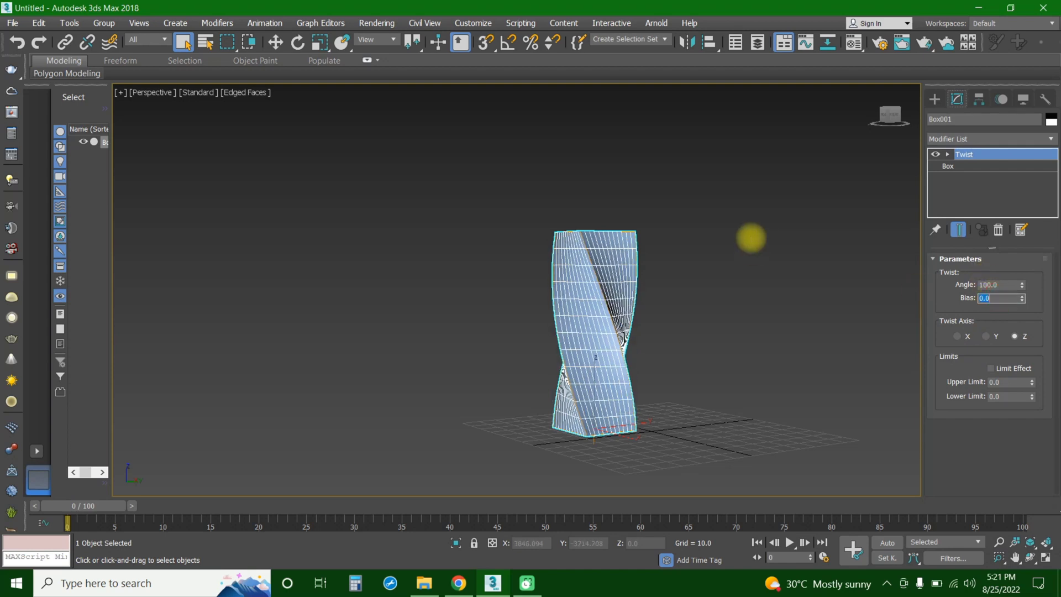
# - Compare twisting about the X and Y axes, dropping the angle to about -64 on Y
pyautogui.click(985, 336)
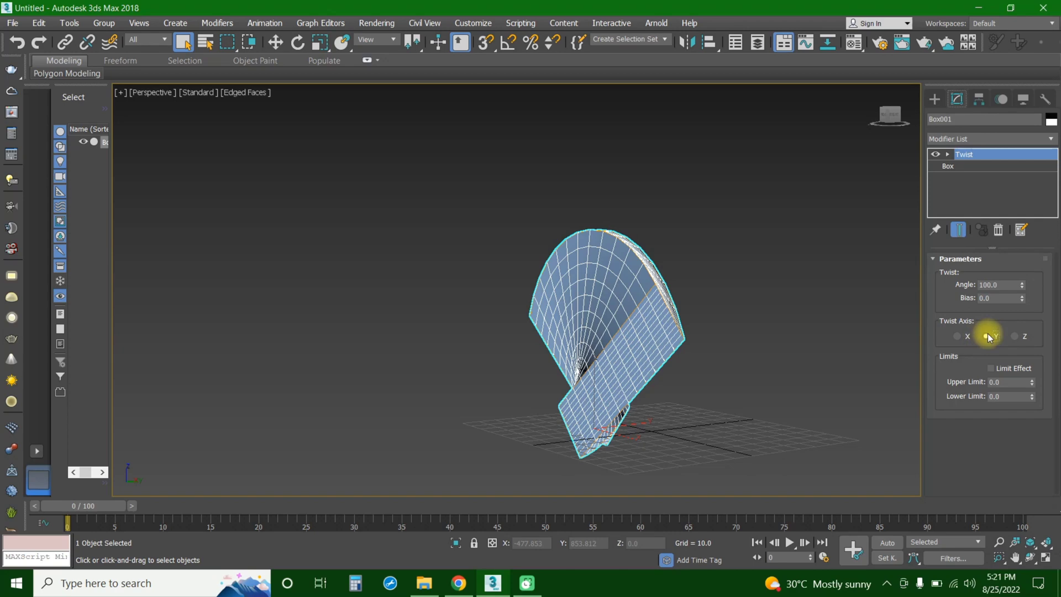
pyautogui.click(958, 336)
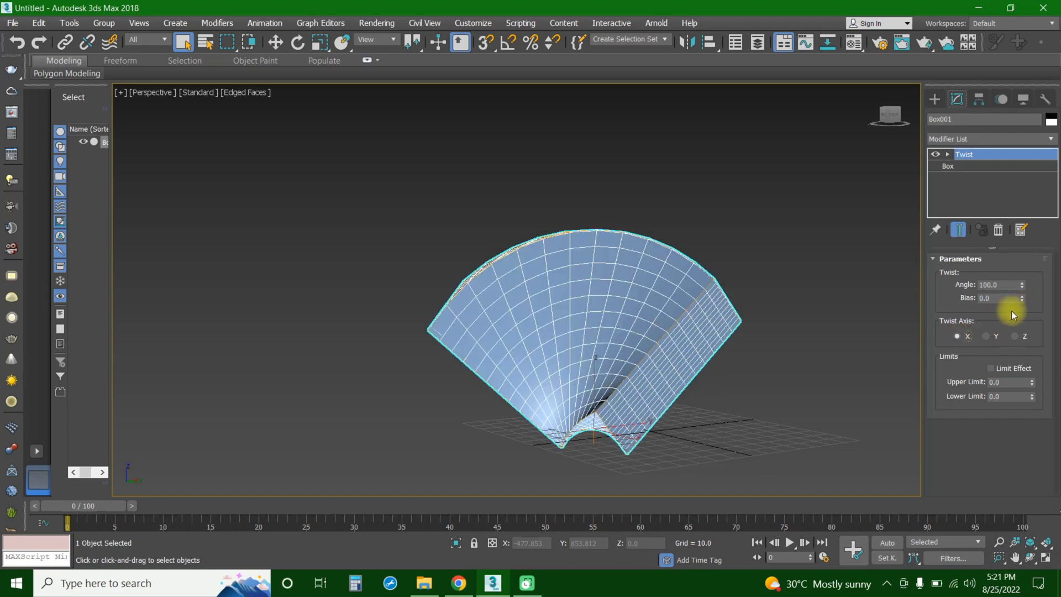
pyautogui.click(985, 336)
pyautogui.click(1022, 283)
pyautogui.moveTo(1022, 285); pyautogui.dragTo(991, 456)
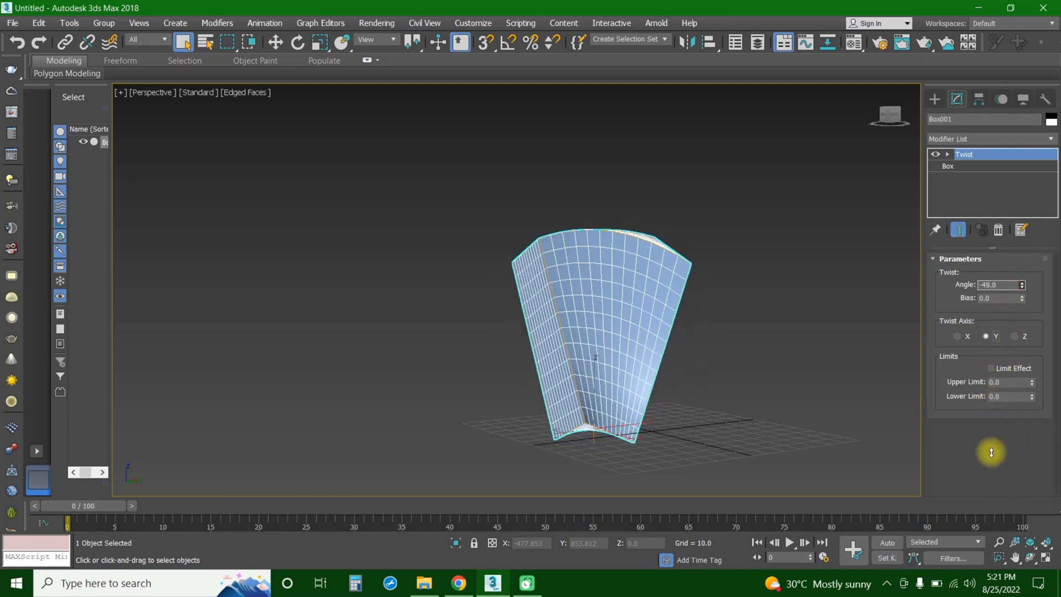
# - Set the twist axis to Z and raise the angle to 184 degrees
pyautogui.click(957, 336)
pyautogui.moveTo(1022, 285); pyautogui.dragTo(1025, 230)
pyautogui.click(1014, 336)
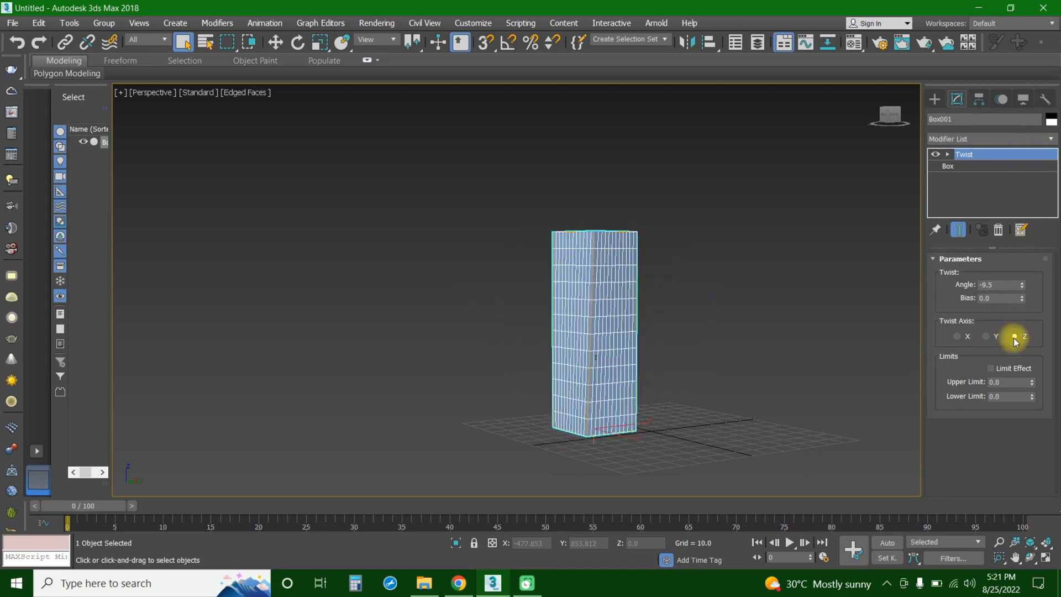
pyautogui.moveTo(1025, 289); pyautogui.dragTo(1047, 69)
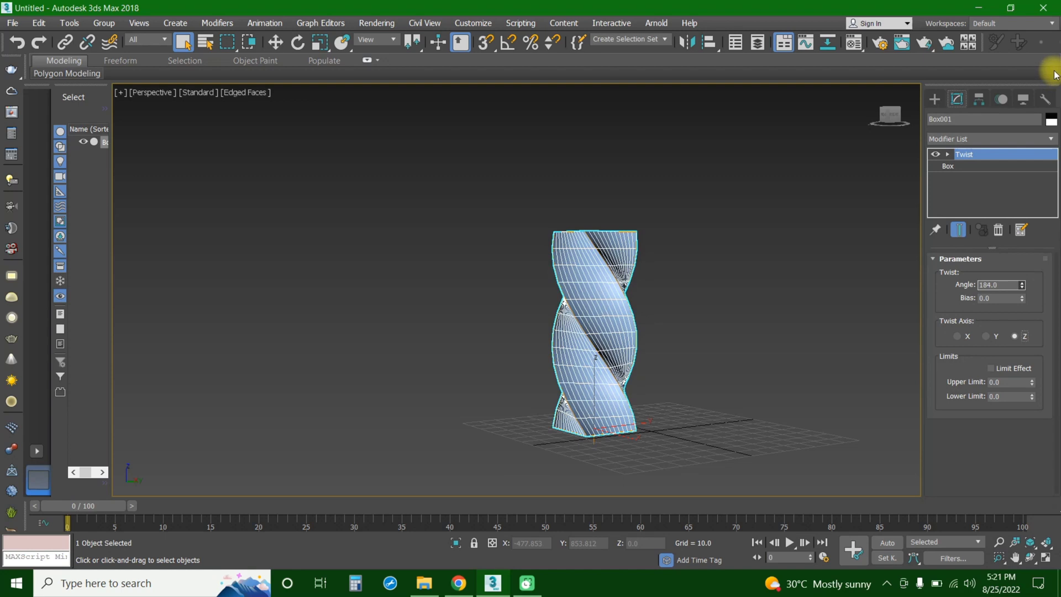
# - Enable Limit Effect, set upper limit 31.381 and lower limit -93.234, then disable Limit Effect
pyautogui.click(991, 368)
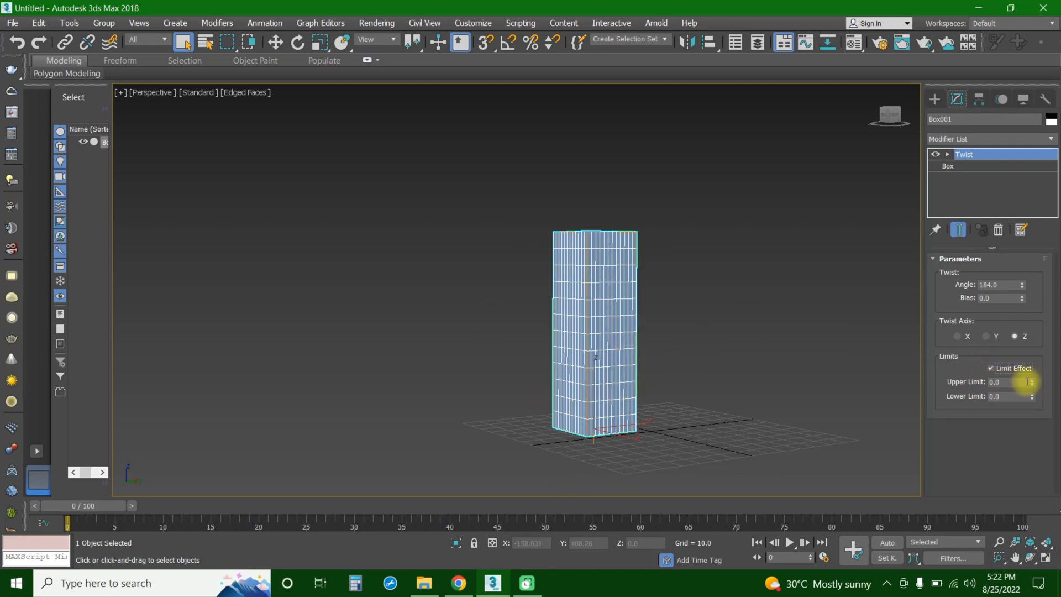
pyautogui.moveTo(1032, 382); pyautogui.dragTo(226, 118)
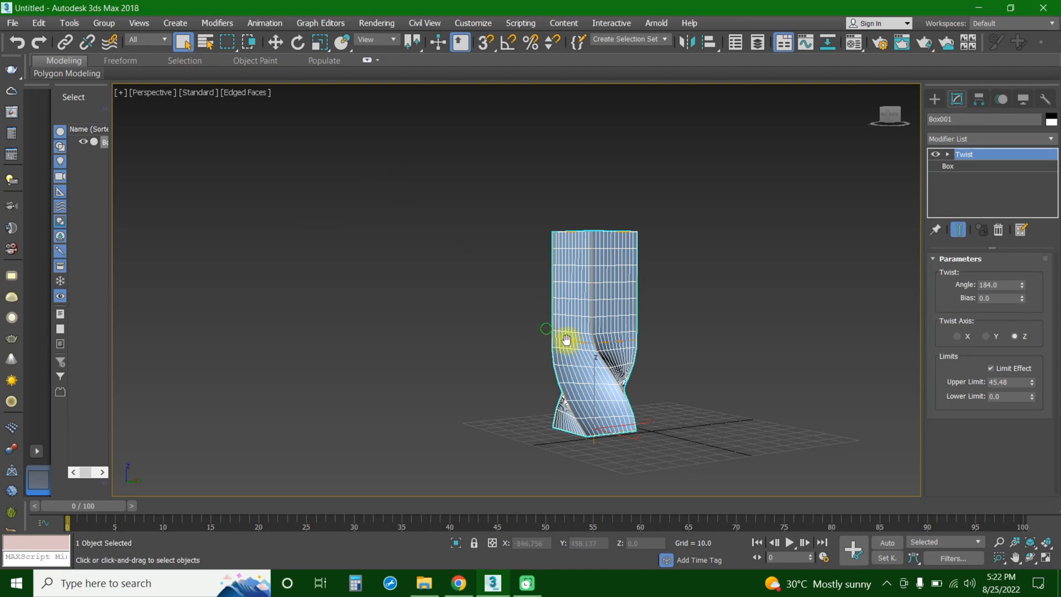
pyautogui.keyDown('alt'); pyautogui.moveTo(564, 338); pyautogui.dragTo(576, 372, button='middle'); pyautogui.keyUp('alt')
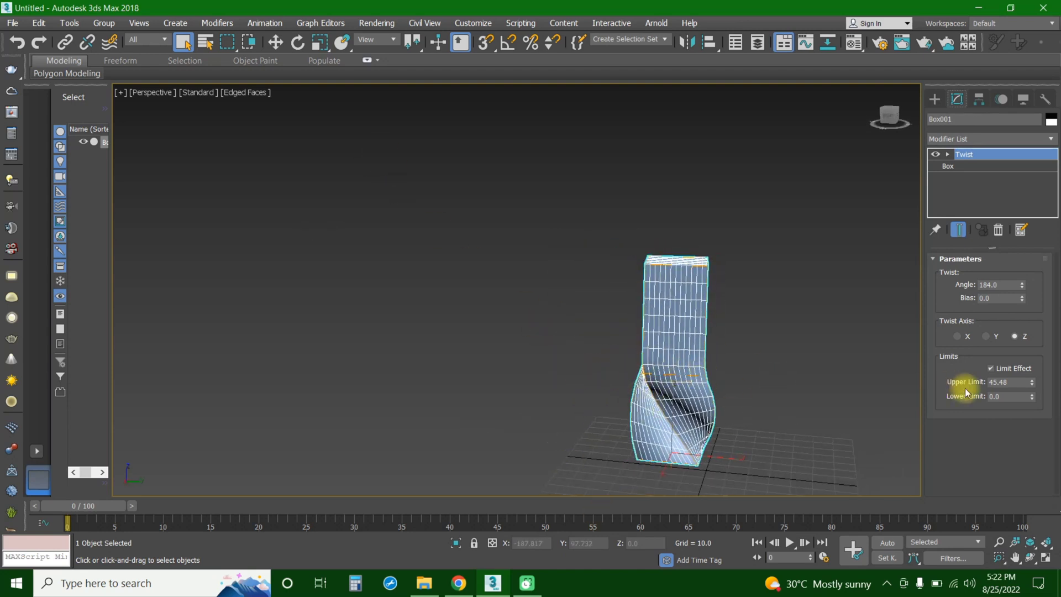
pyautogui.moveTo(1032, 382)
pyautogui.mouseDown()
pyautogui.moveTo(1037, 318)
pyautogui.moveTo(1026, 448)
pyautogui.moveTo(1029, 428)
pyautogui.moveTo(1037, 516)
pyautogui.moveTo(1039, 294)
pyautogui.moveTo(1031, 382)
pyautogui.mouseUp()
pyautogui.moveTo(1032, 396); pyautogui.dragTo(1032, 396)
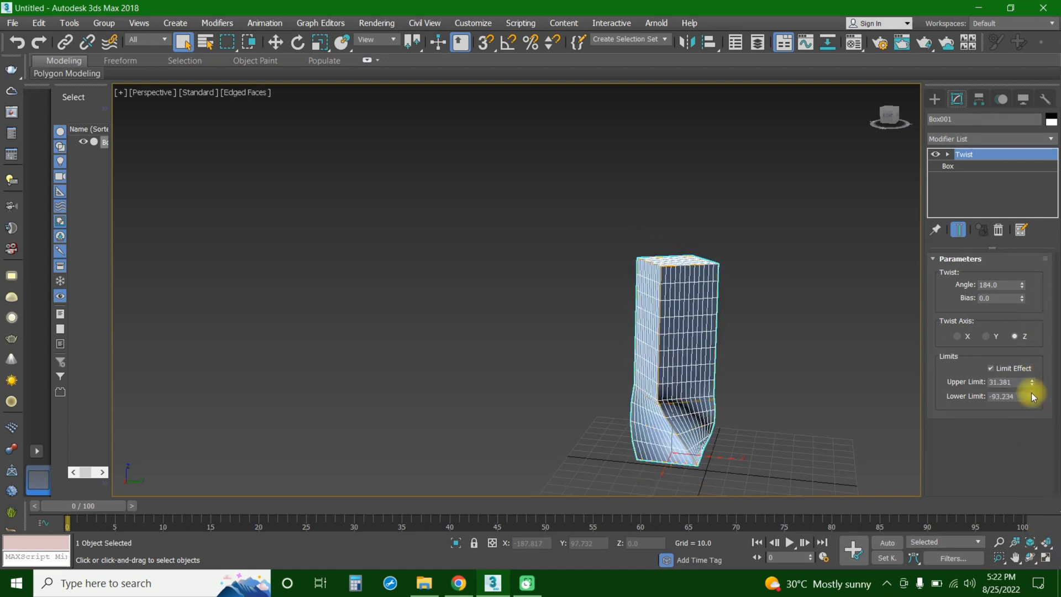
pyautogui.click(991, 369)
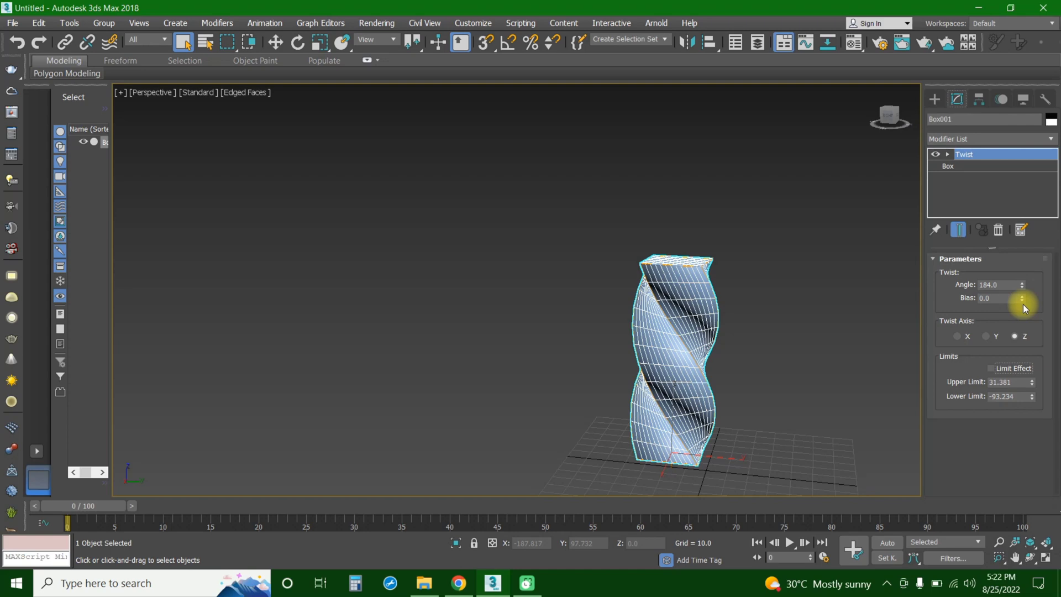
pyautogui.moveTo(739, 360); pyautogui.dragTo(770, 367, button='middle')
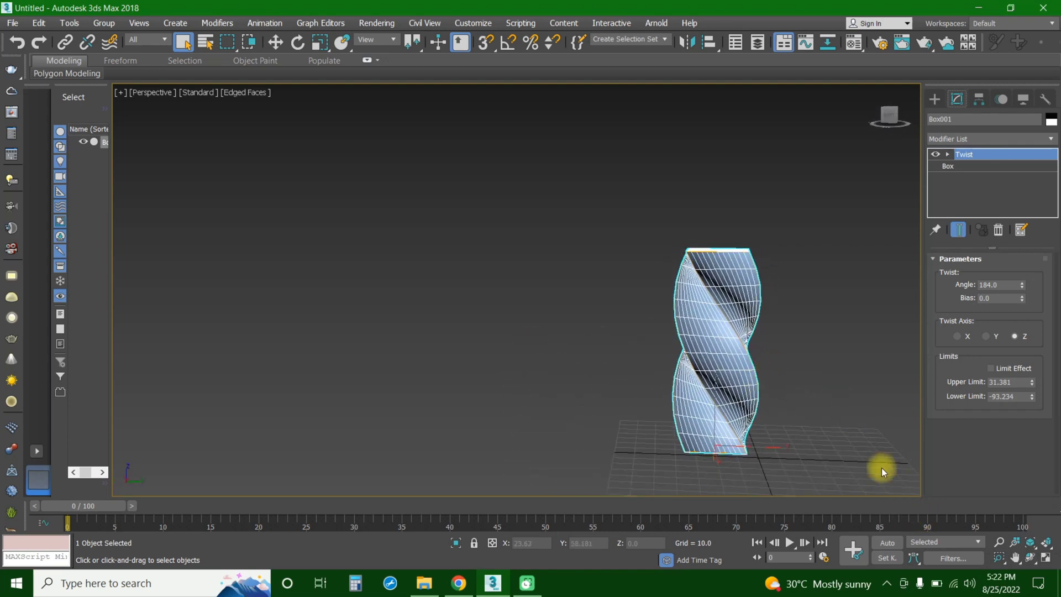